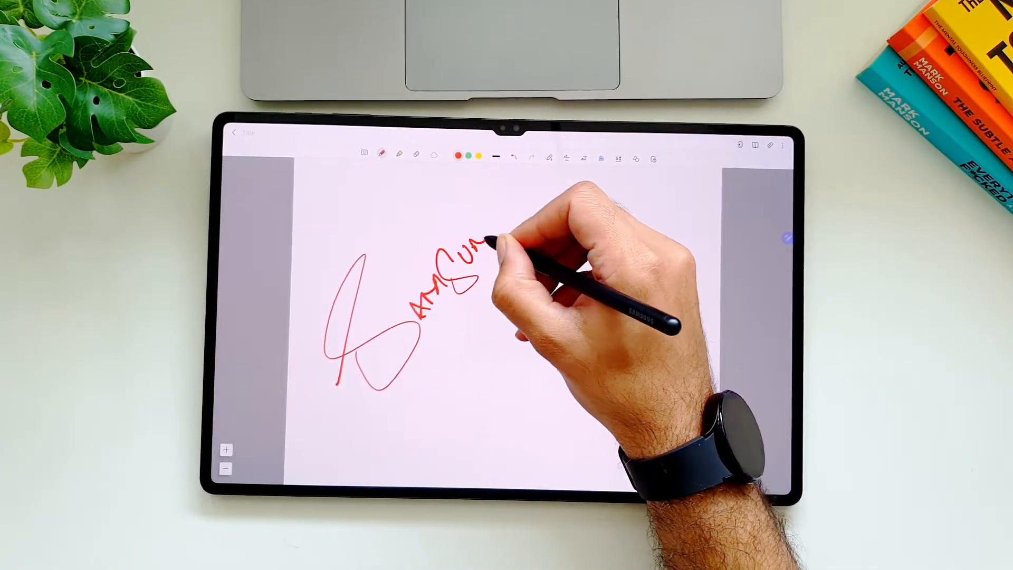
Finish handwriting 'Samsung', add 'DEX' with its exclamation mark and a sweeping stroke in red.
left_click_drag(444, 333, 475, 380)
left_click_drag(499, 317, 558, 254)
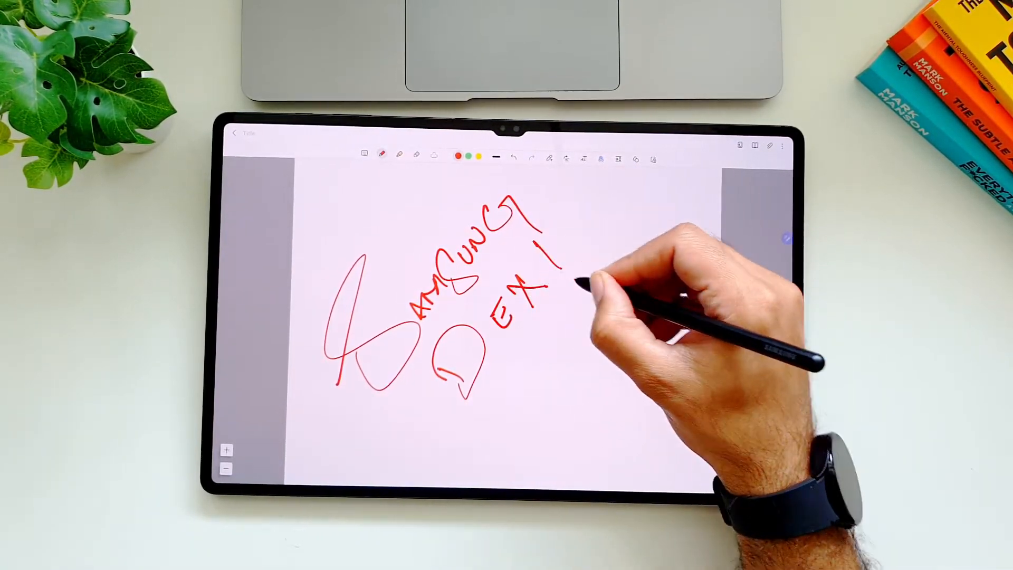
left_click(578, 281)
left_click_drag(581, 289, 531, 451)
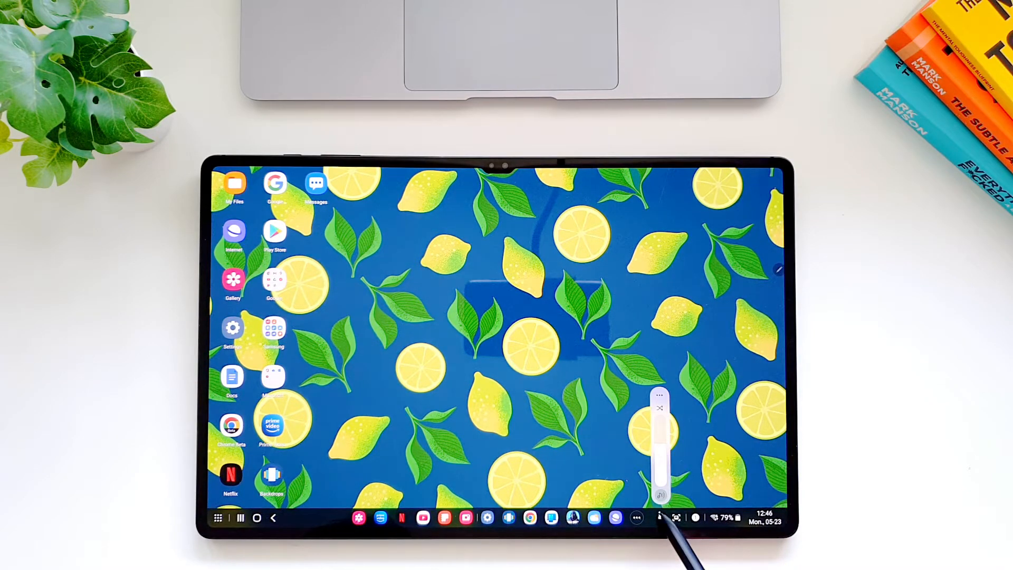
left_click(728, 518)
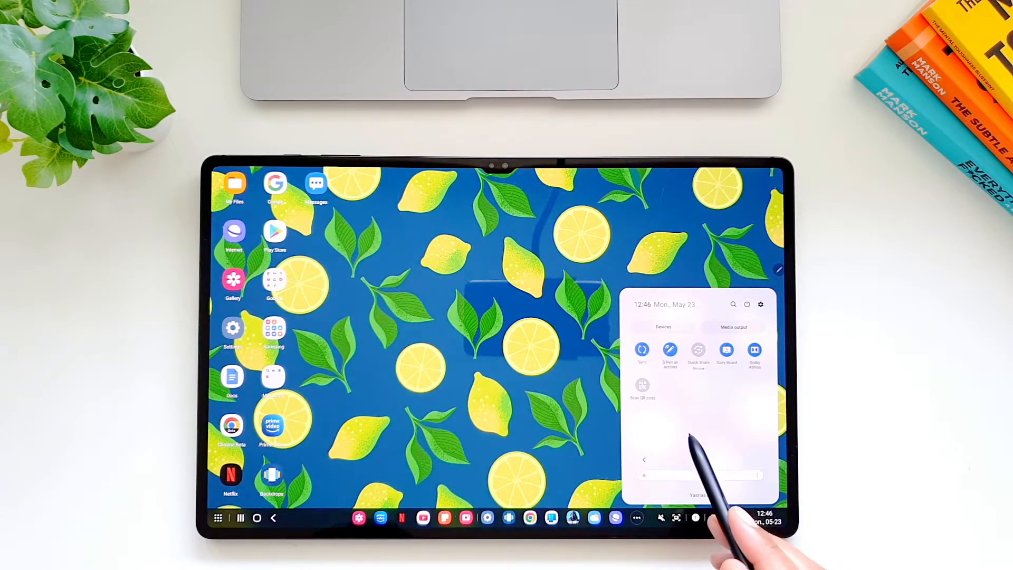
left_click(585, 464)
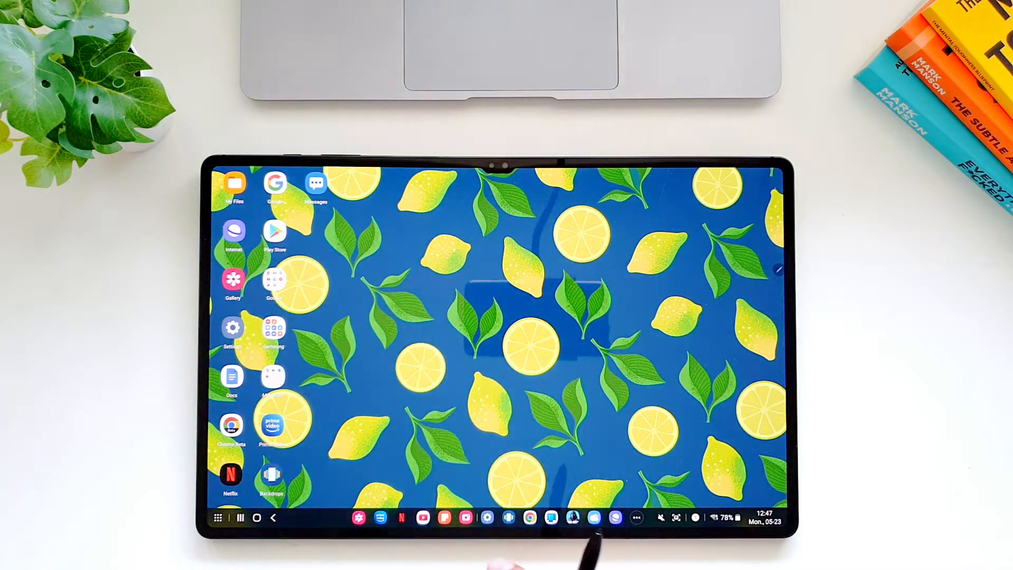
left_click_drag(495, 522, 507, 357)
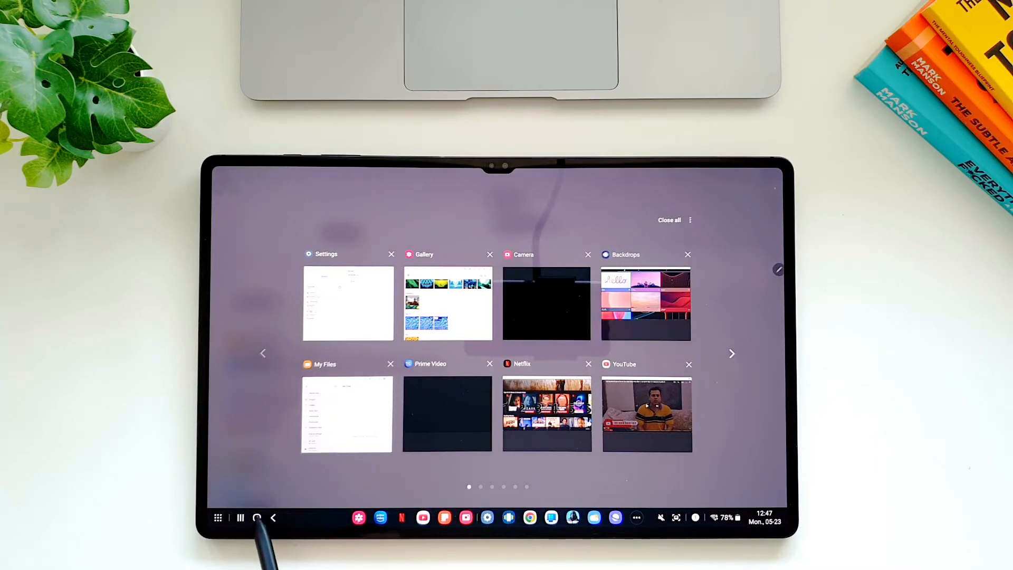
left_click(257, 518)
left_click(240, 518)
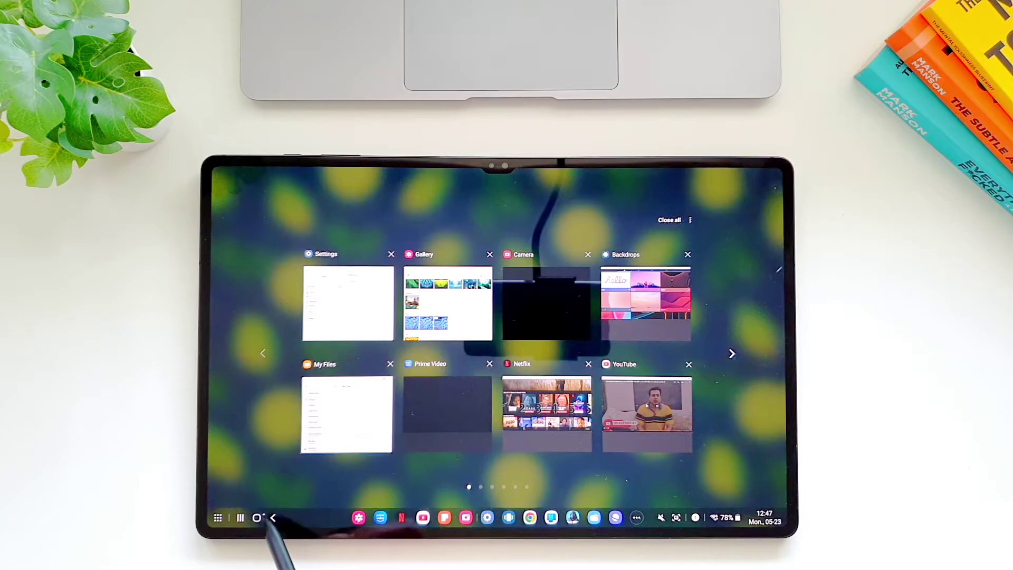
left_click(258, 518)
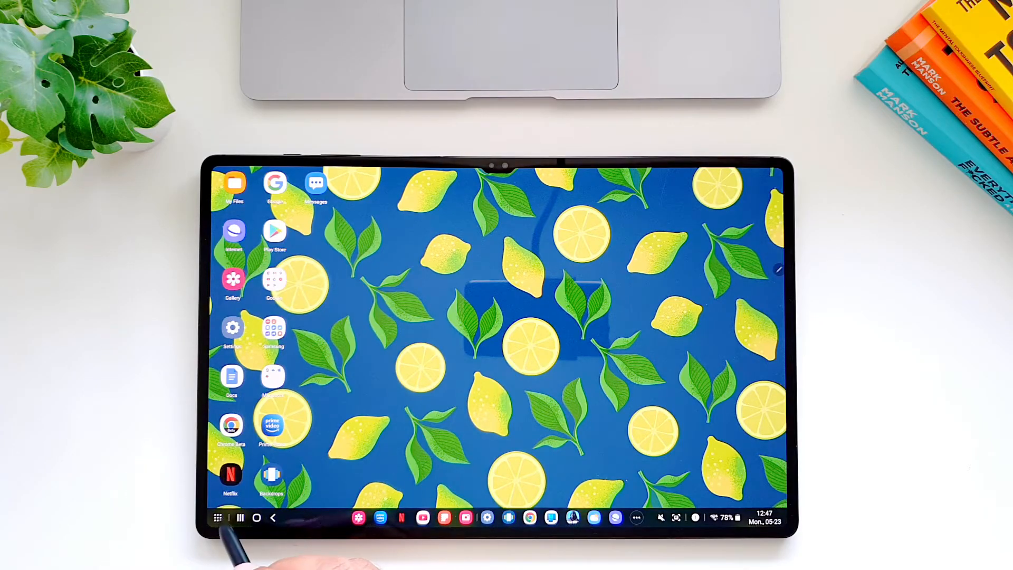
From the Apps drawer, flip through the pages and open Settings in a window via its long-press menu.
left_click(217, 517)
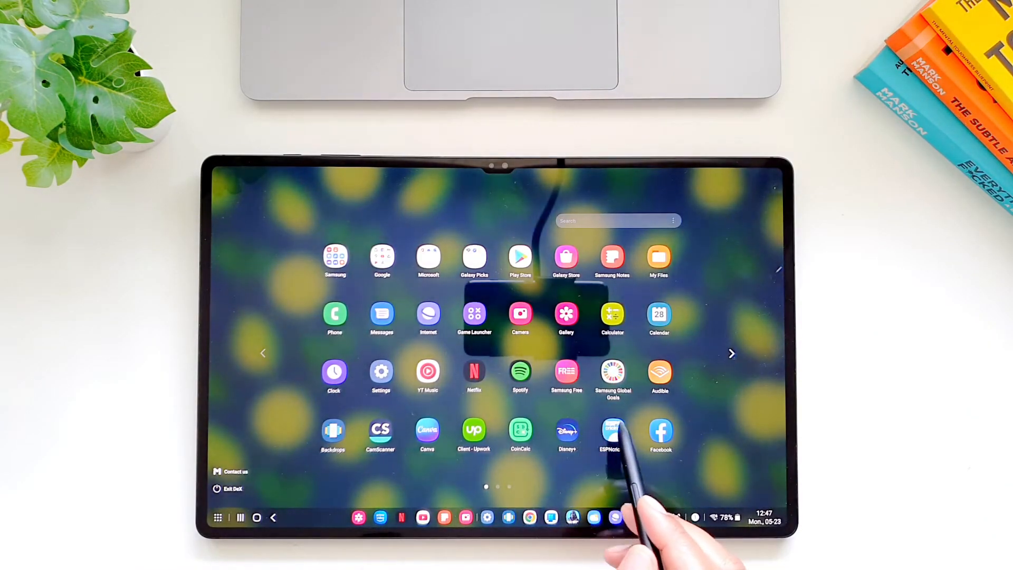
left_click_drag(650, 444, 396, 443)
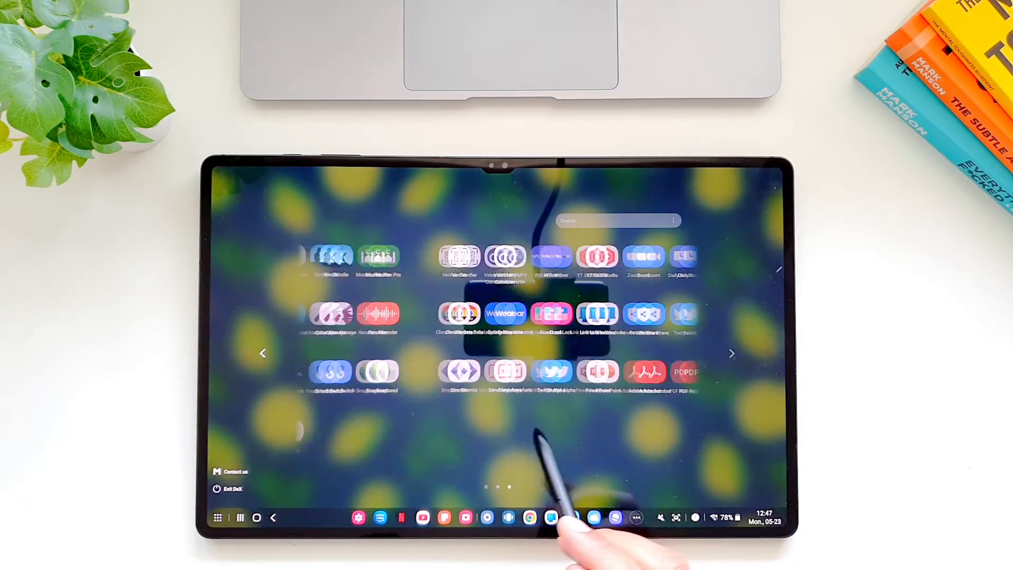
left_click_drag(649, 443, 396, 444)
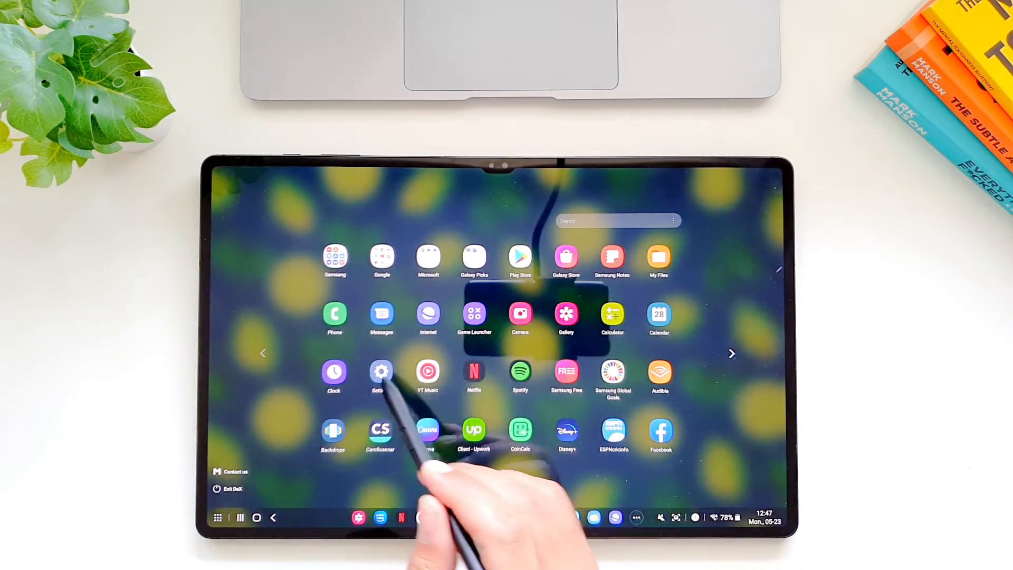
right_click(381, 372)
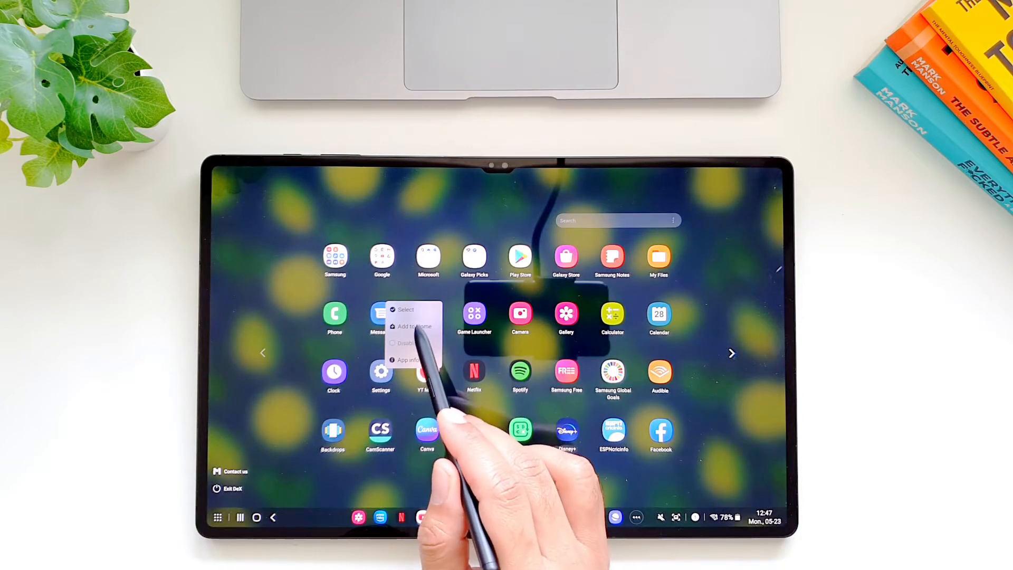
left_click(414, 326)
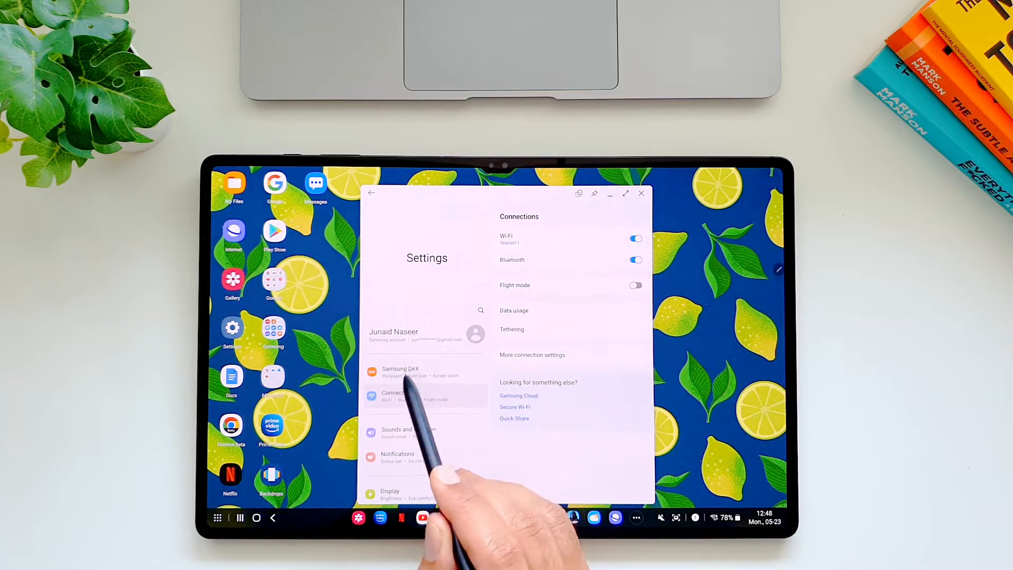
In Samsung DeX settings, switch off Auto start for the Book Cover Keyboard and for HDMI.
left_click(404, 370)
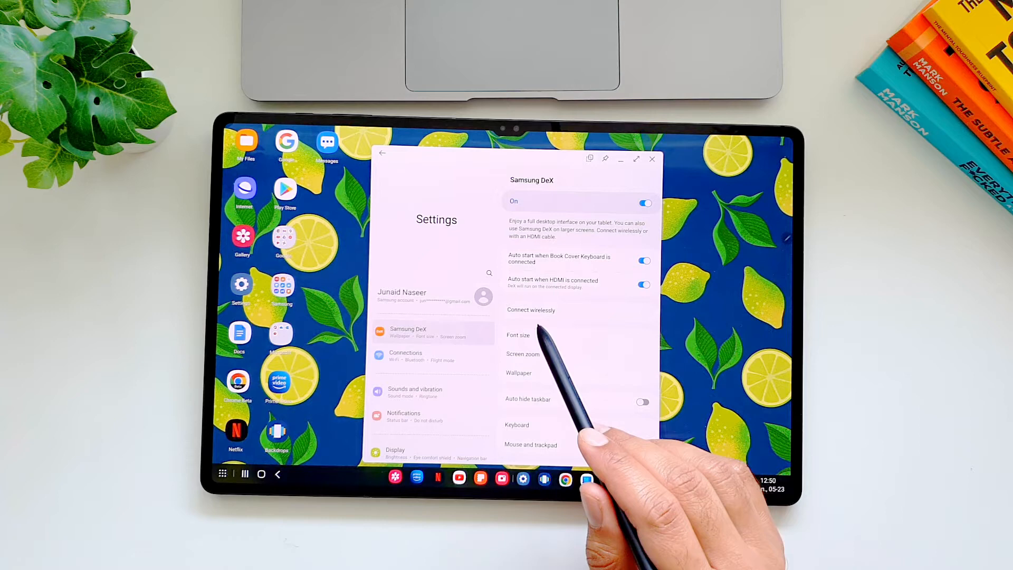
left_click(643, 260)
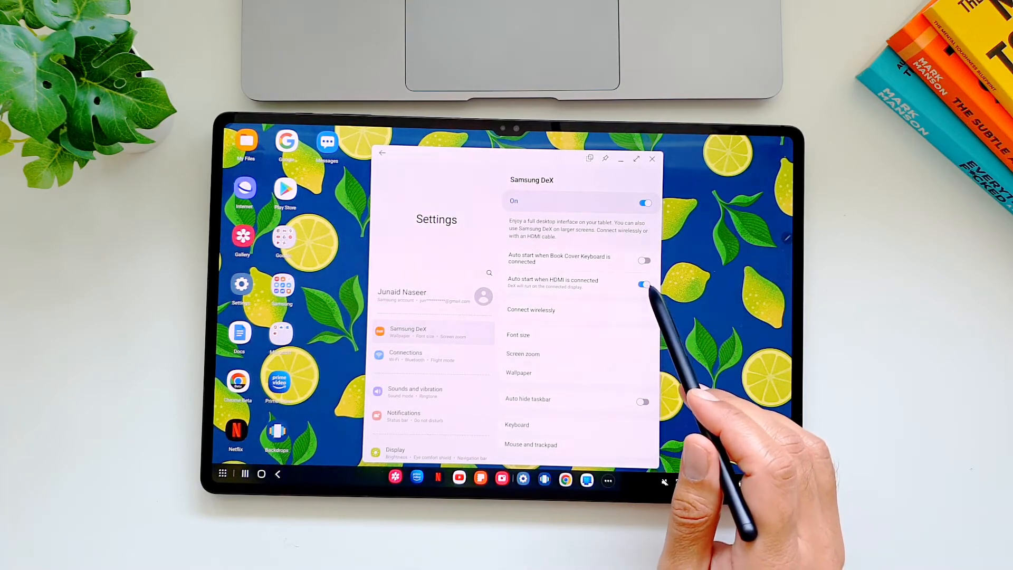
left_click(644, 283)
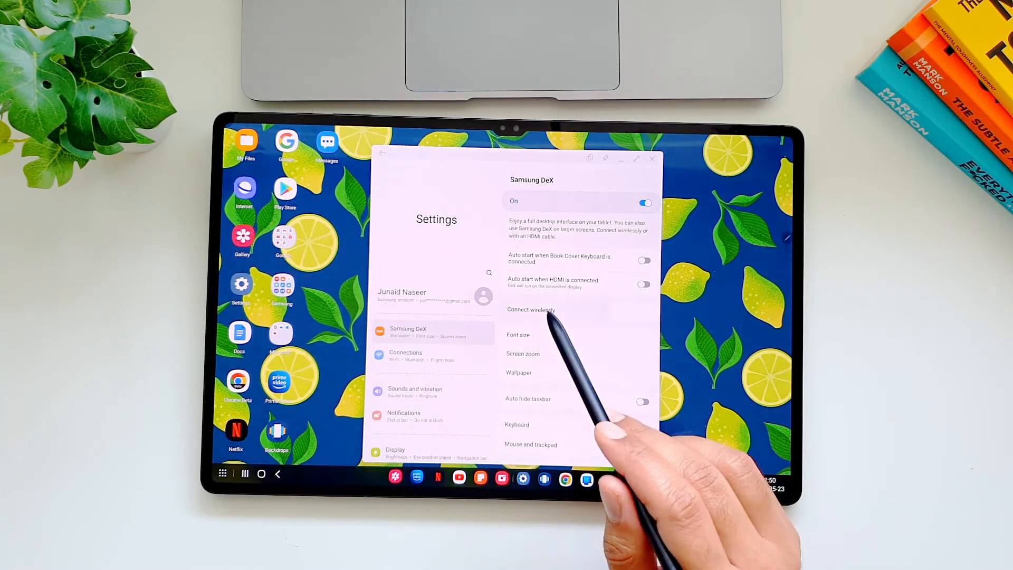
Check Connect wirelessly, view DeX font size, then expand the YouTube video to fill its window.
left_click(548, 310)
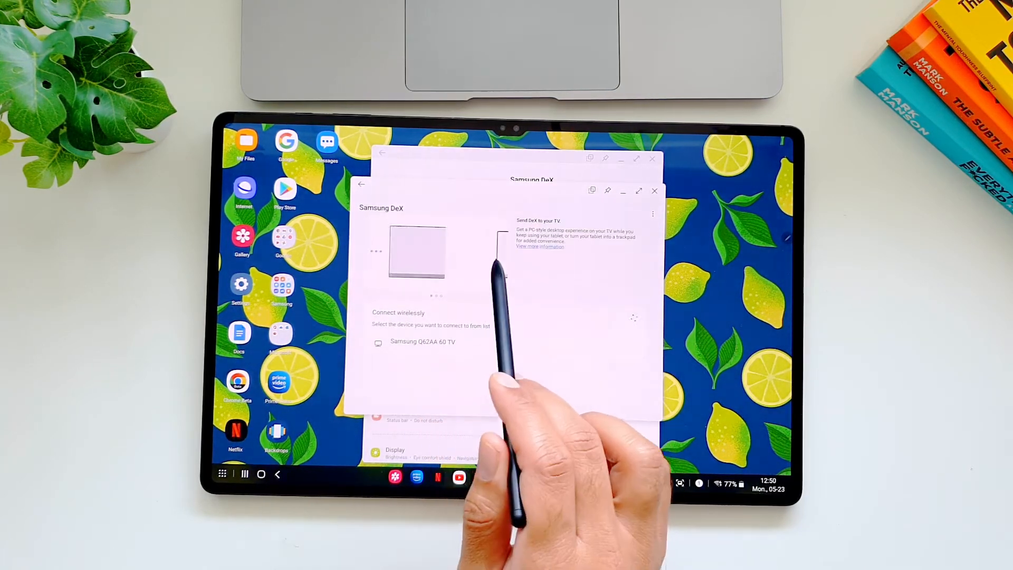
left_click(362, 185)
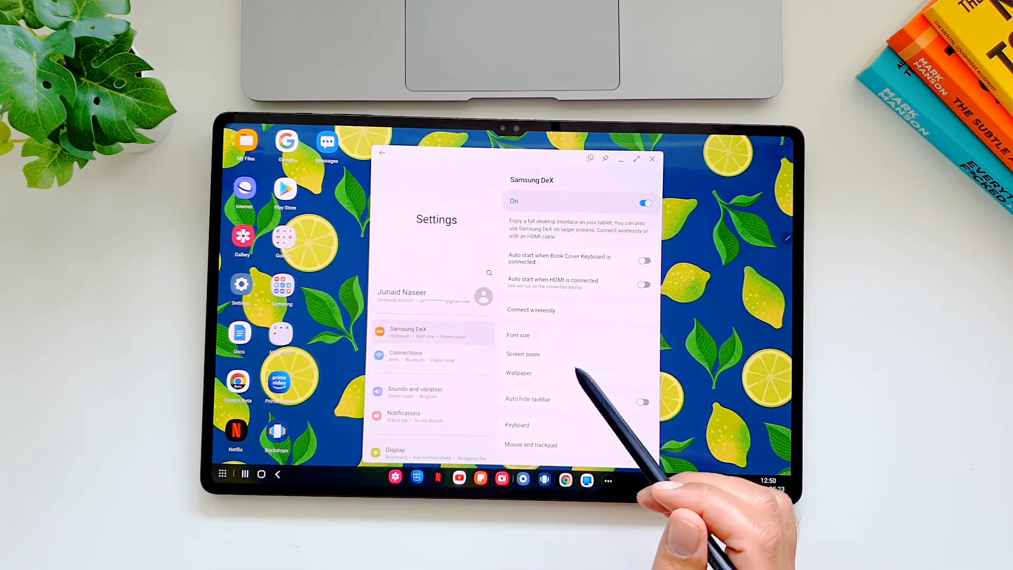
left_click(554, 336)
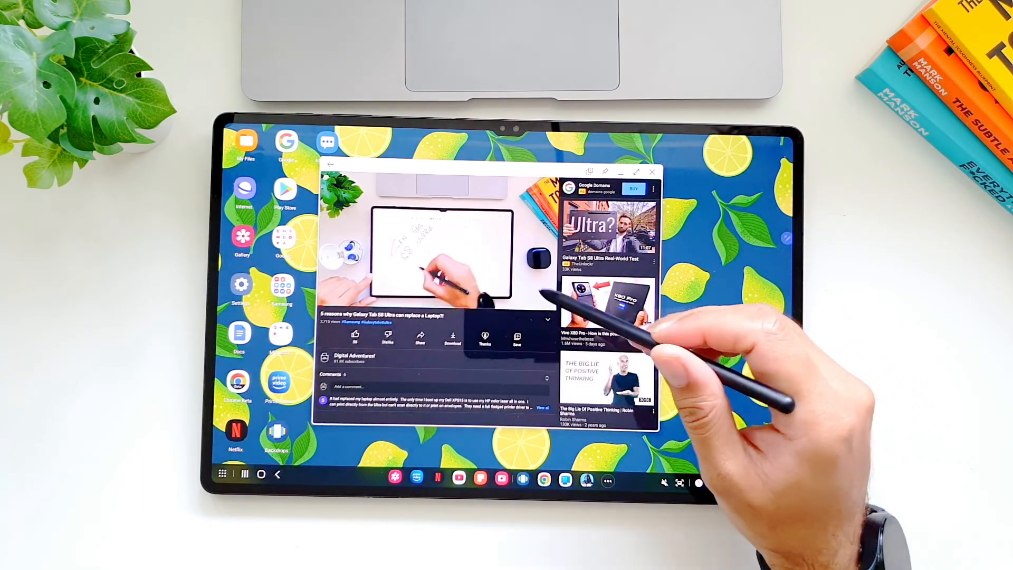
double_click(546, 269)
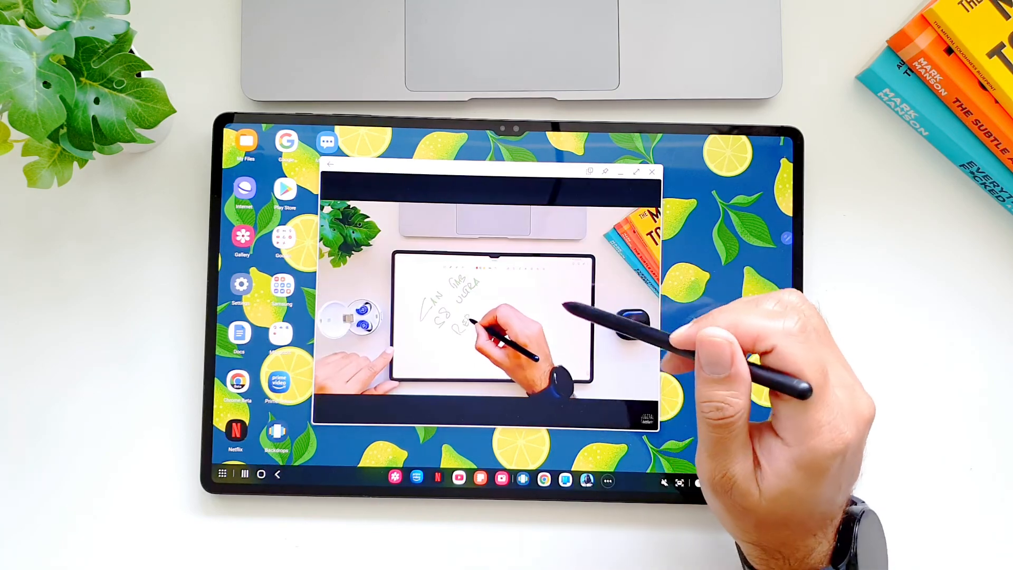